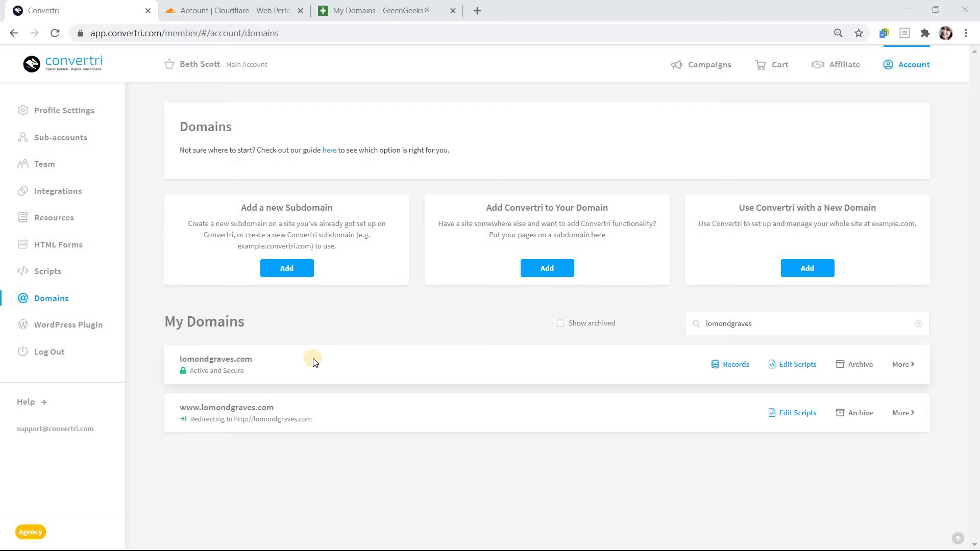
- Close the Convertri tab showing lomondgraves.com as active and return to the Cloudflare dashboard
click(147, 12)
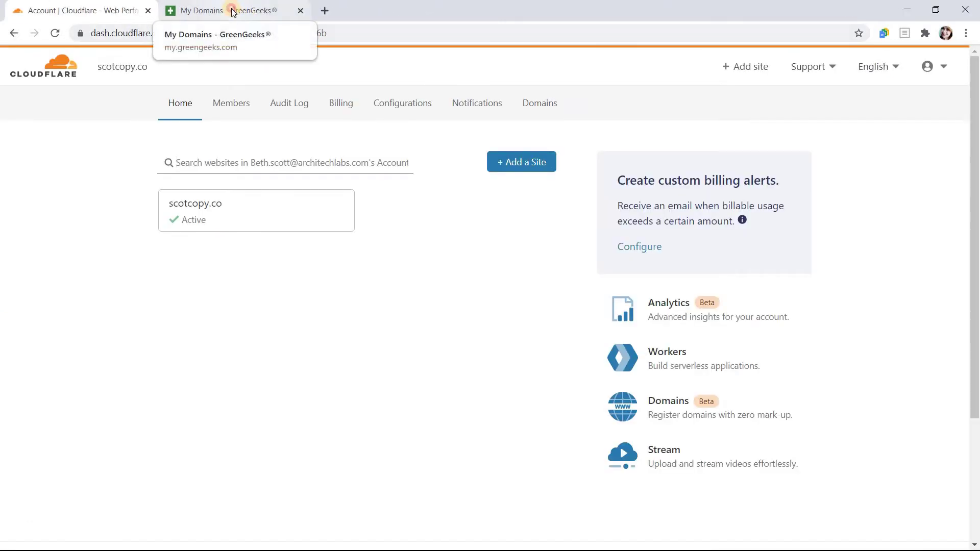
- Open GreenGeeks' nameserver details for lomondgraves.com, showing ns2-1 through ns2-4.cvtdns.com
click(233, 11)
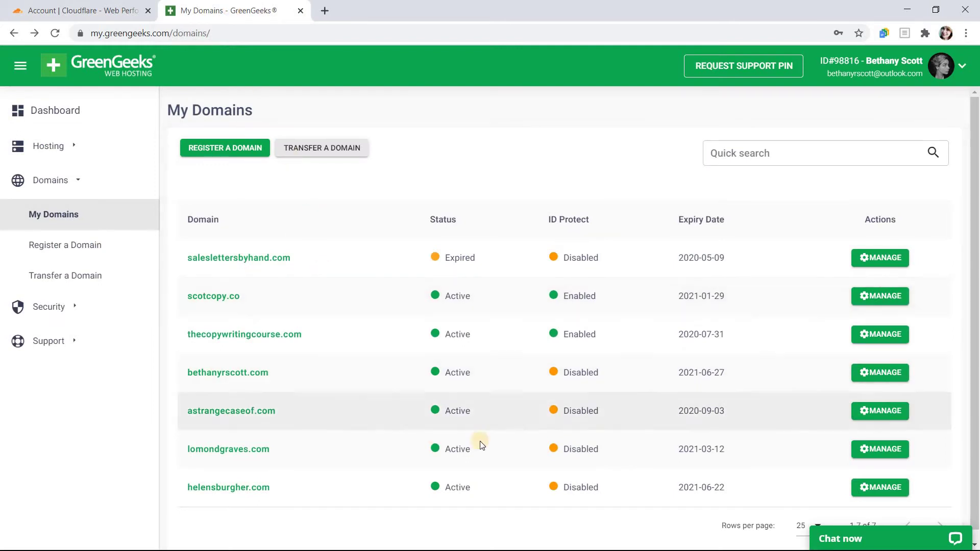
click(881, 449)
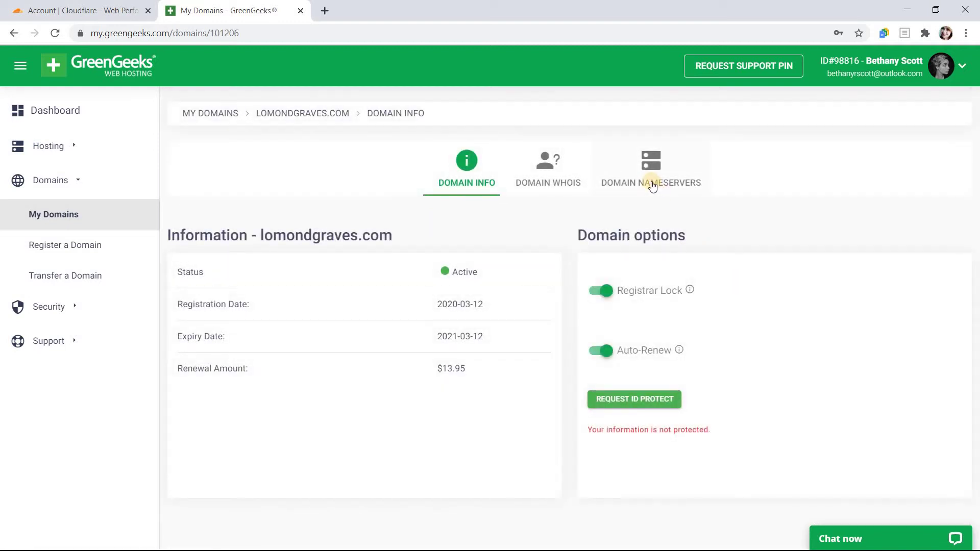
click(652, 185)
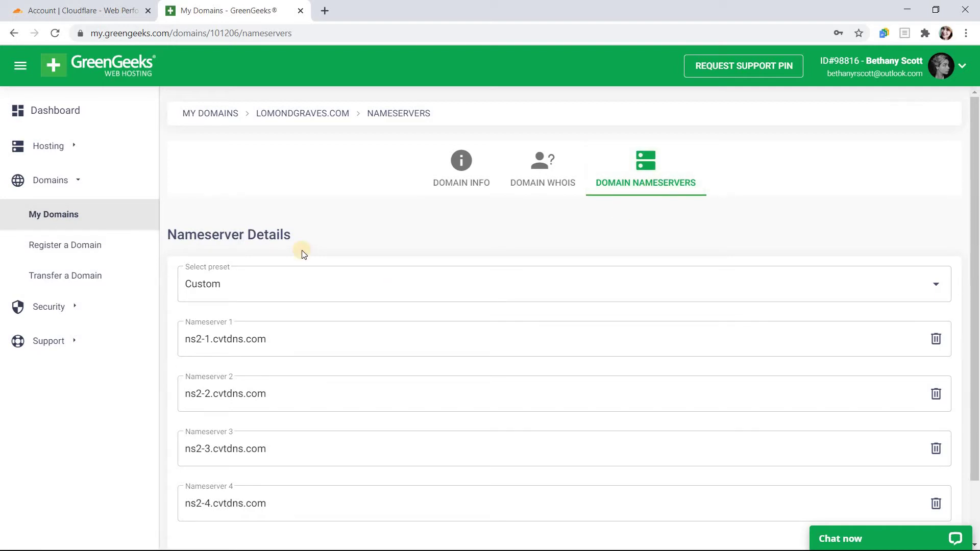
- Add lomondgraves.com as a new site in Cloudflare
click(107, 5)
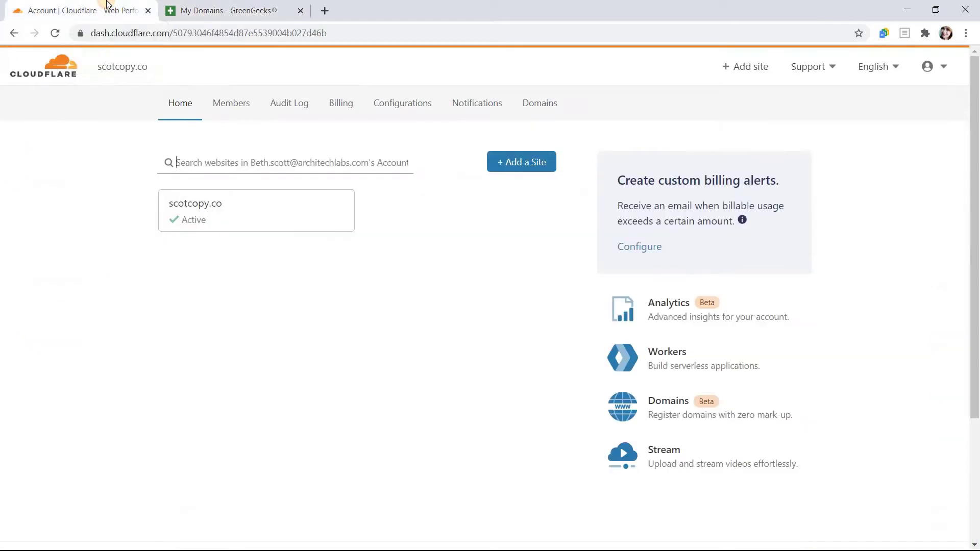
click(529, 161)
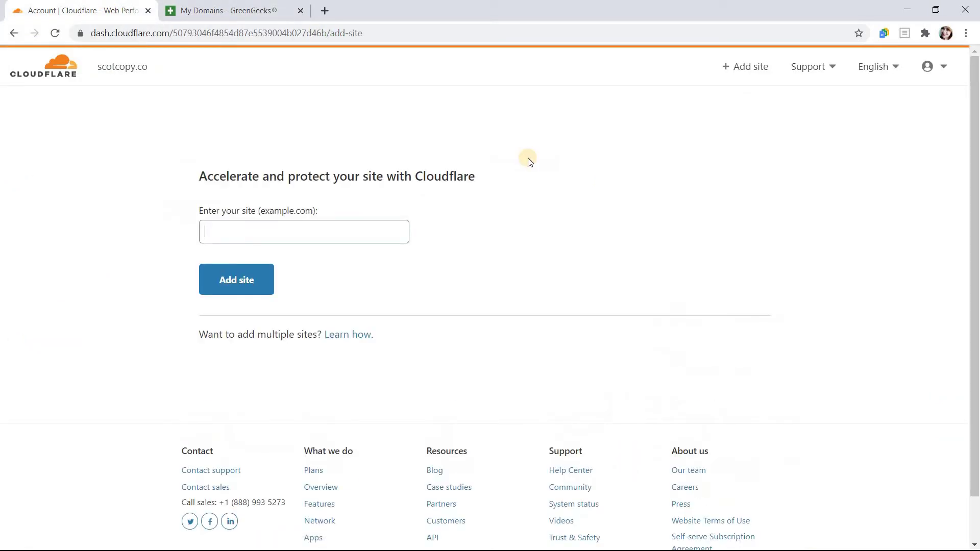
text(lomondgraves.com)
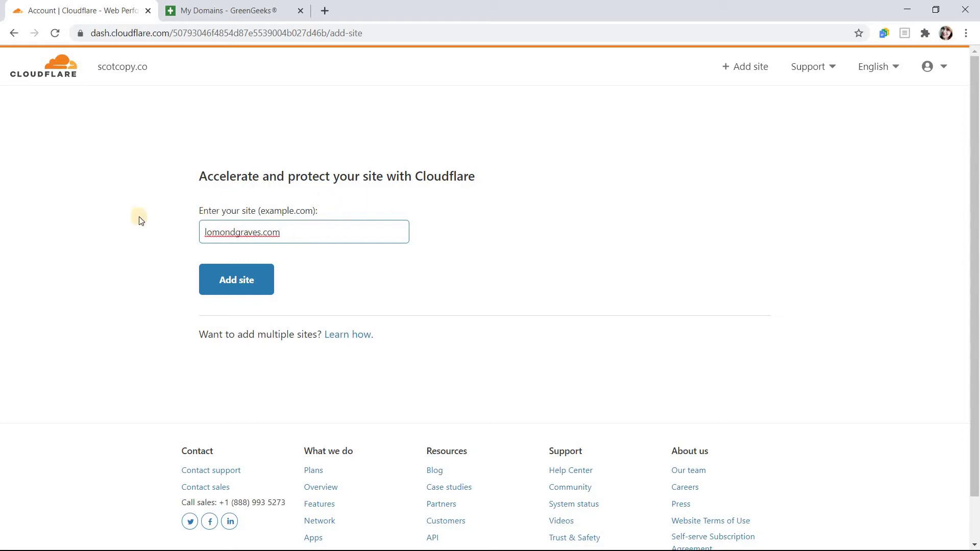
click(239, 286)
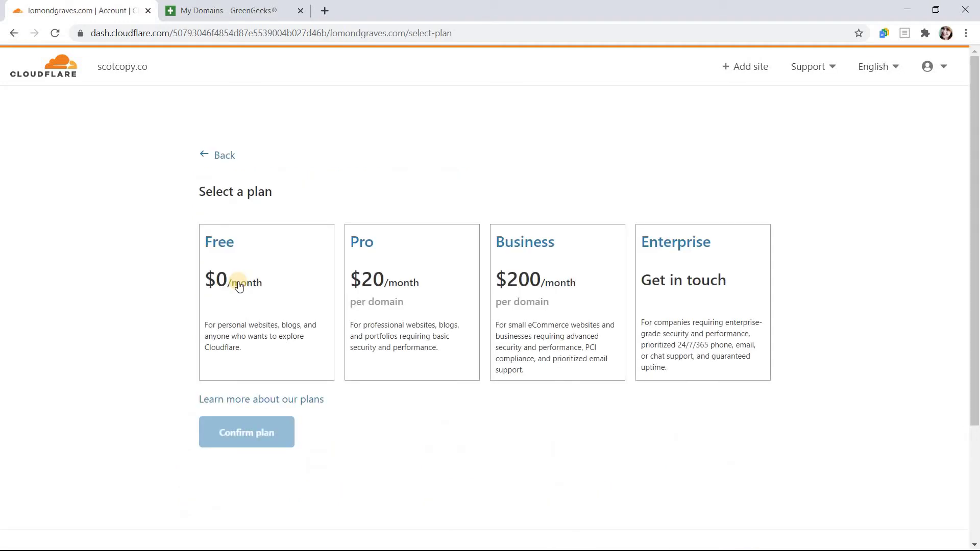
- Choose the Free plan and keep the scanned A and CNAME records
click(224, 254)
click(261, 430)
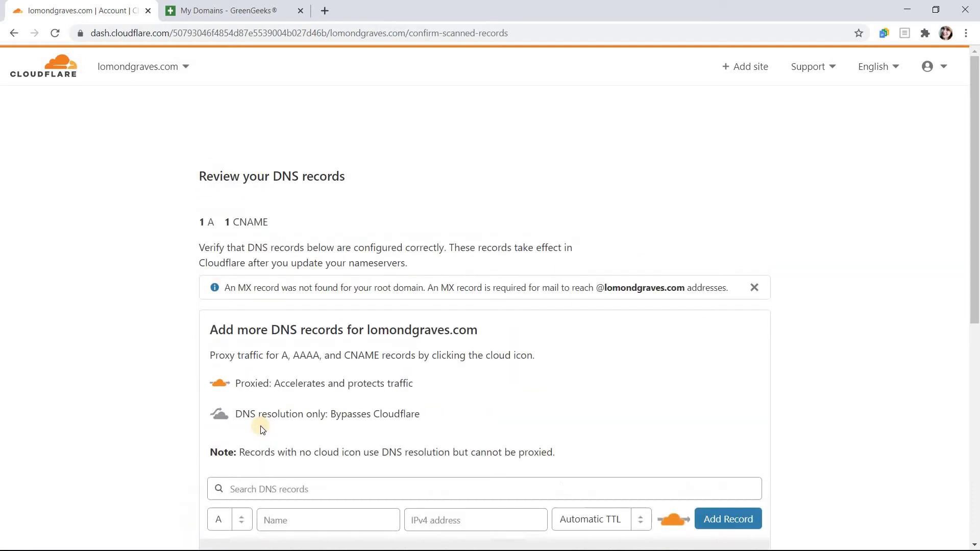
scroll(261, 429, down, 4)
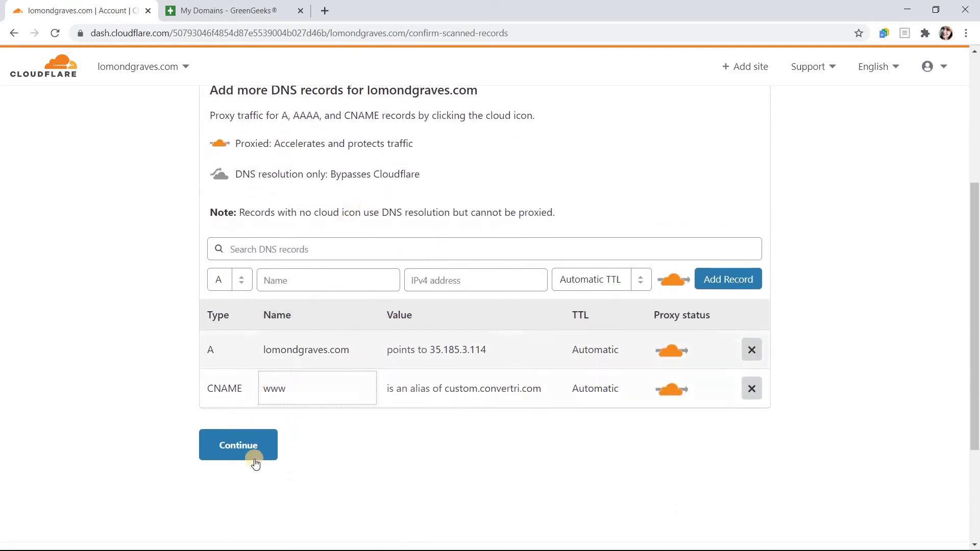
click(238, 445)
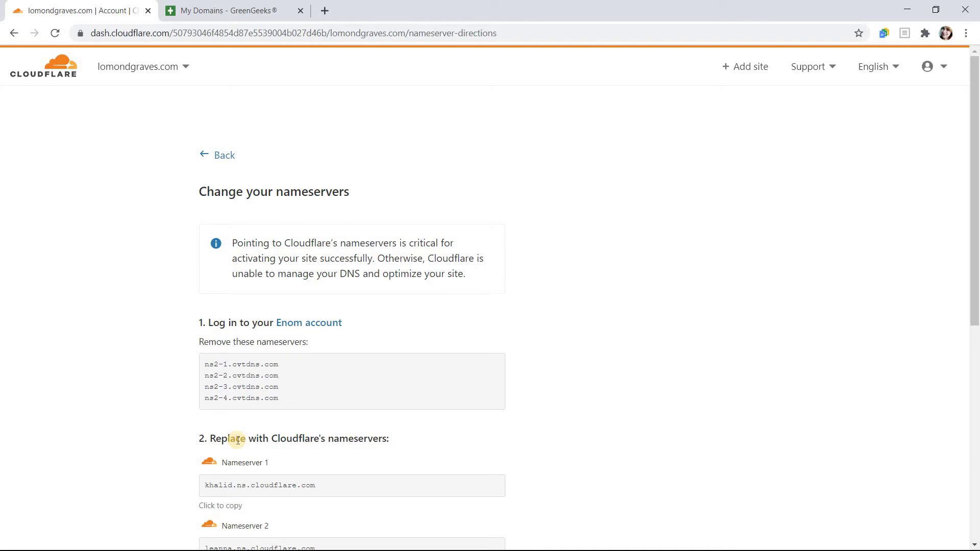
scroll(154, 397, down, 4)
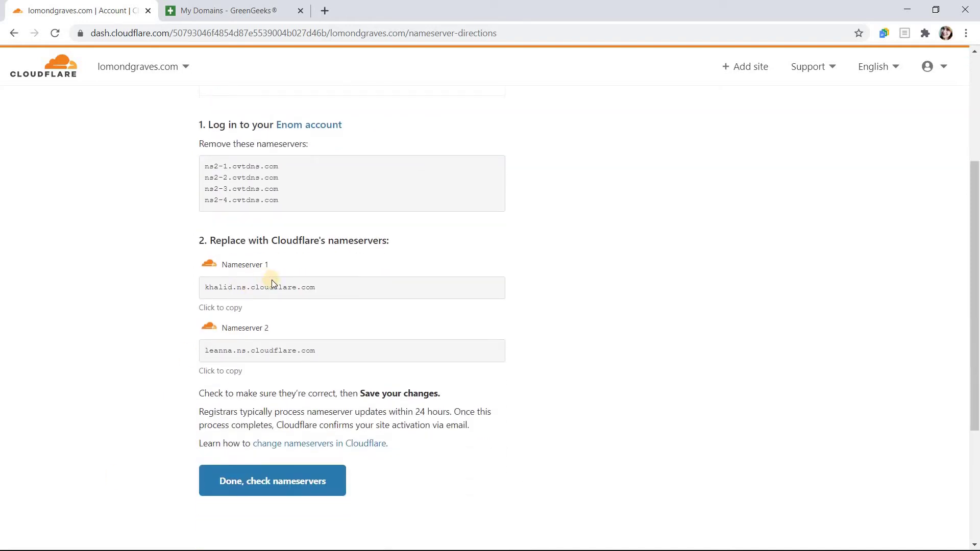
- Copy Cloudflare's first nameserver, khalid.ns.cloudflare.com, and go back to GreenGeeks
click(227, 309)
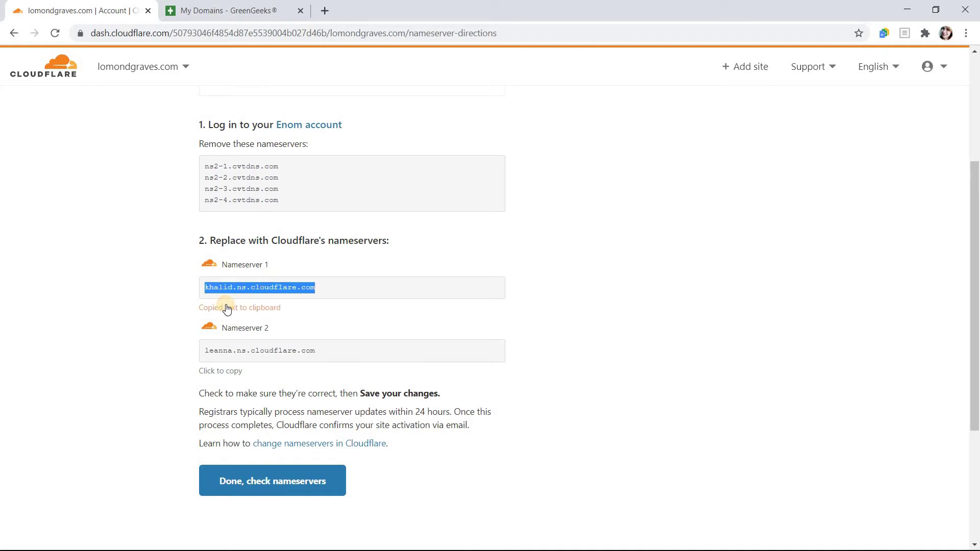
click(204, 2)
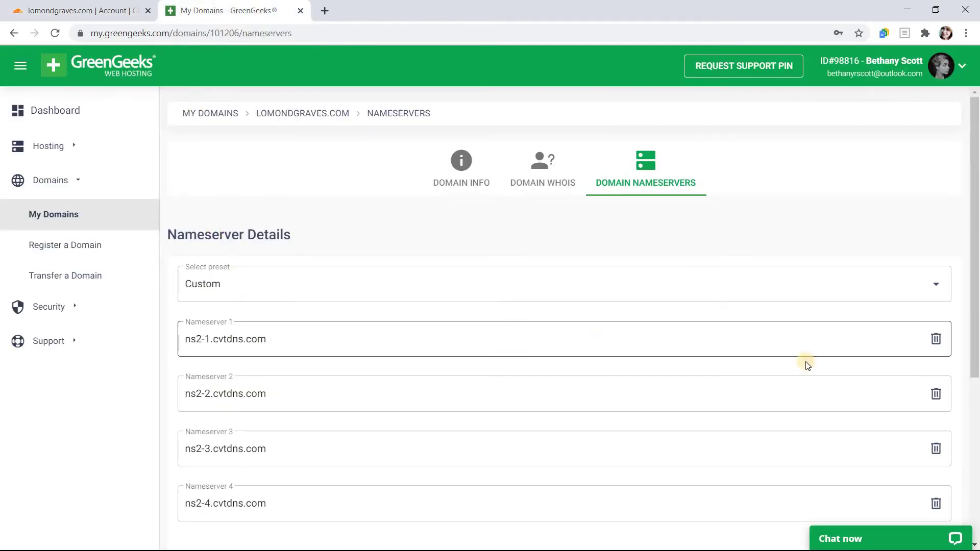
- Replace GreenGeeks Nameserver 1 with khalid.ns.cloudflare.com
click(423, 333)
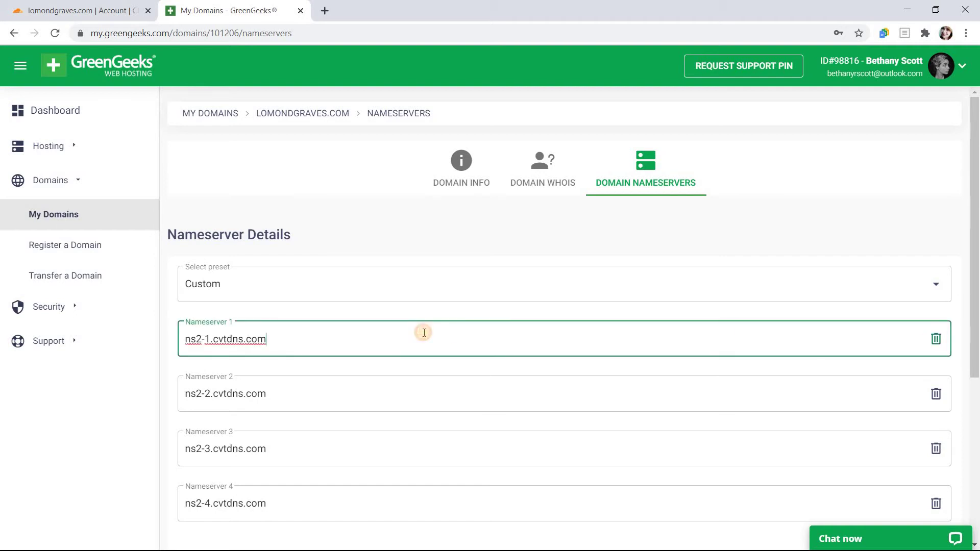
triple_click(423, 333)
key(ctrl+v)
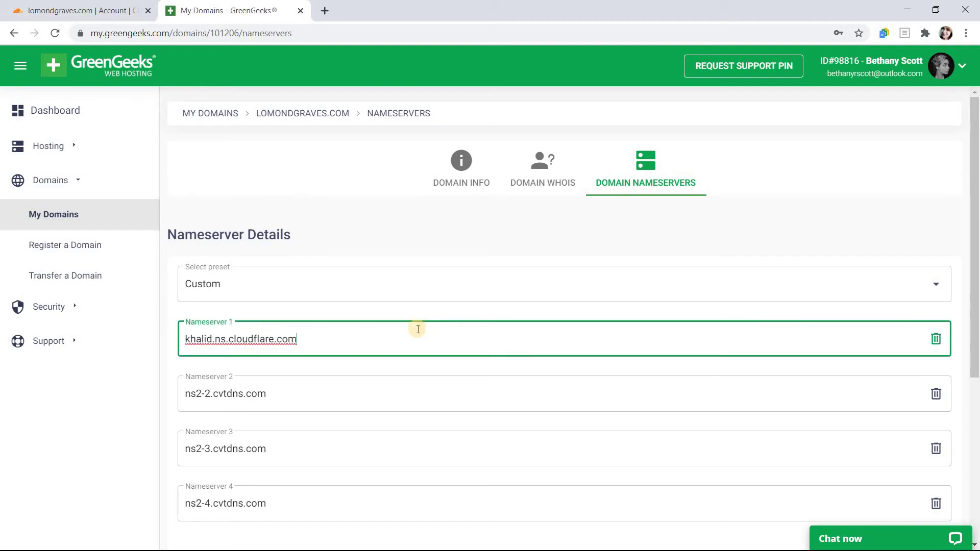
- Copy leanna.ns.cloudflare.com from Cloudflare and paste it over Nameserver 2
click(131, 5)
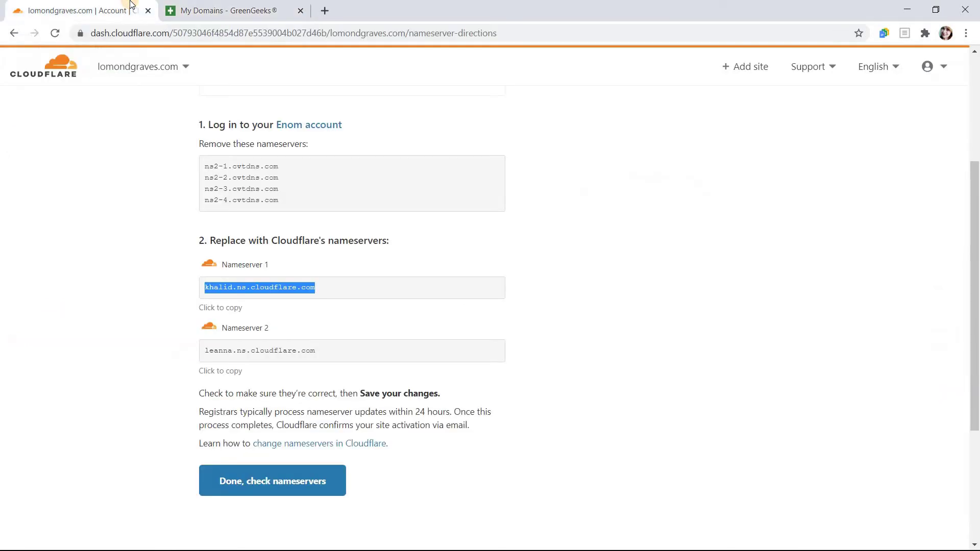
click(237, 373)
click(237, 372)
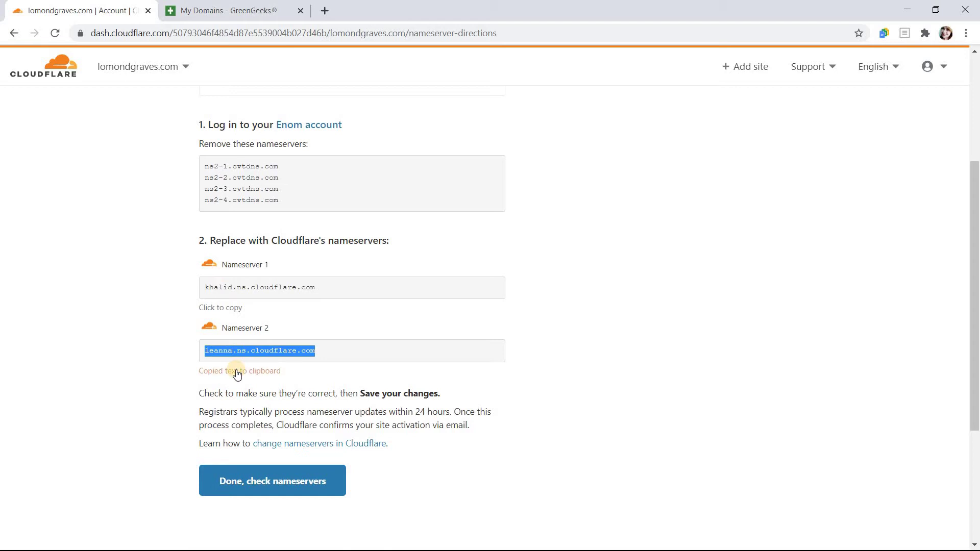
click(272, 5)
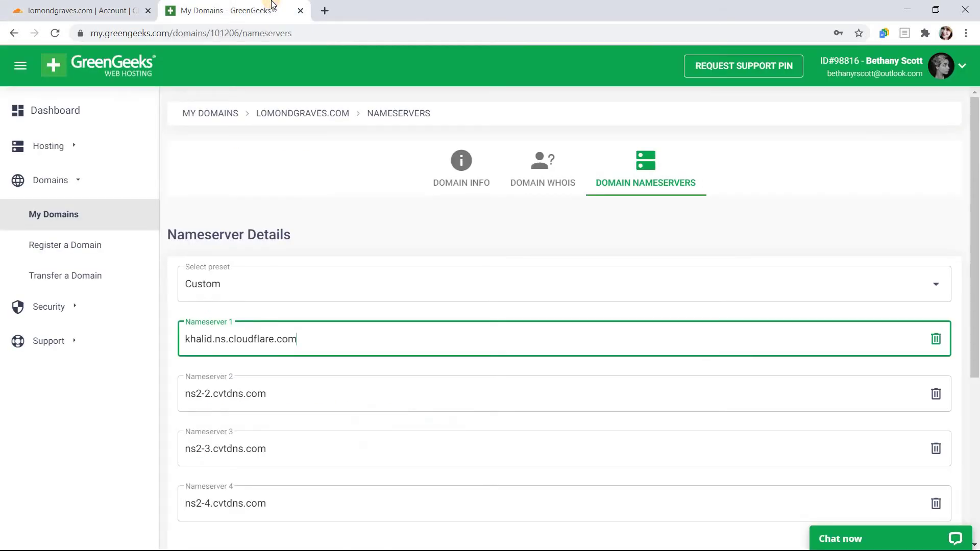
triple_click(219, 396)
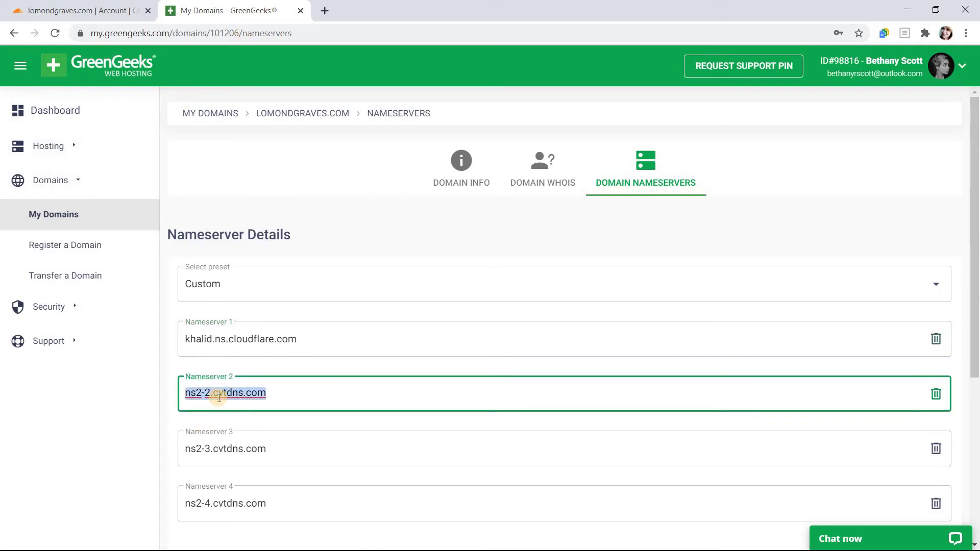
key(ctrl+v)
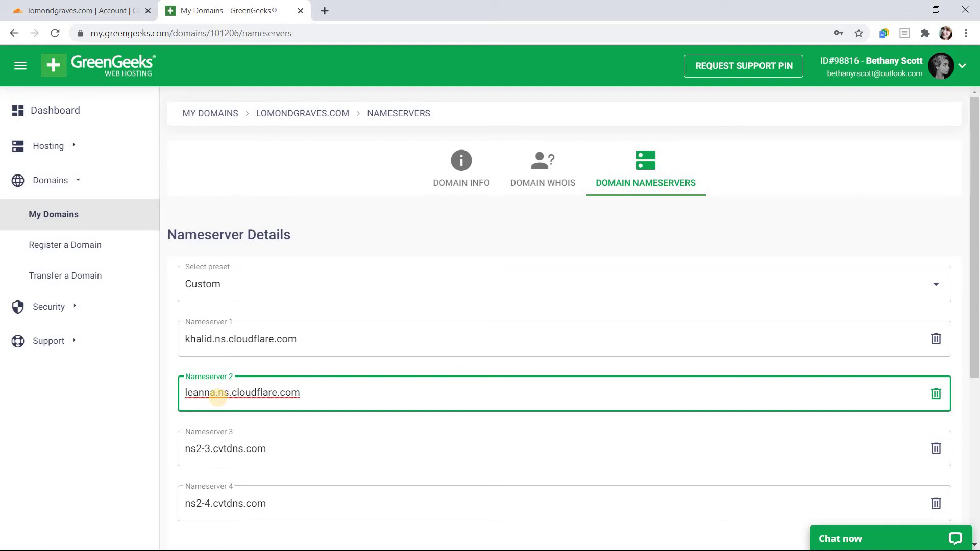
- Delete the ns2-3 and ns2-4.cvtdns.com entries and save the nameserver changes
scroll(219, 397, down, 1)
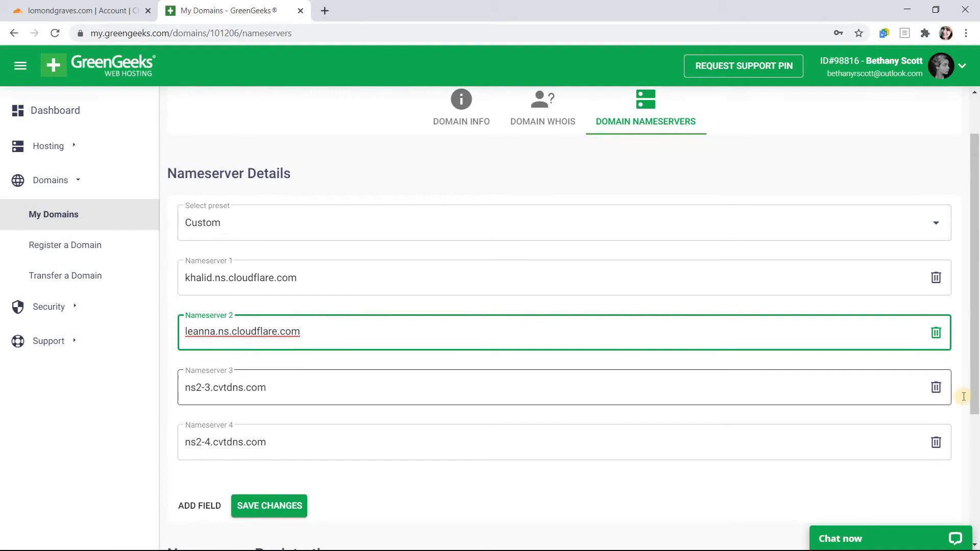
click(937, 390)
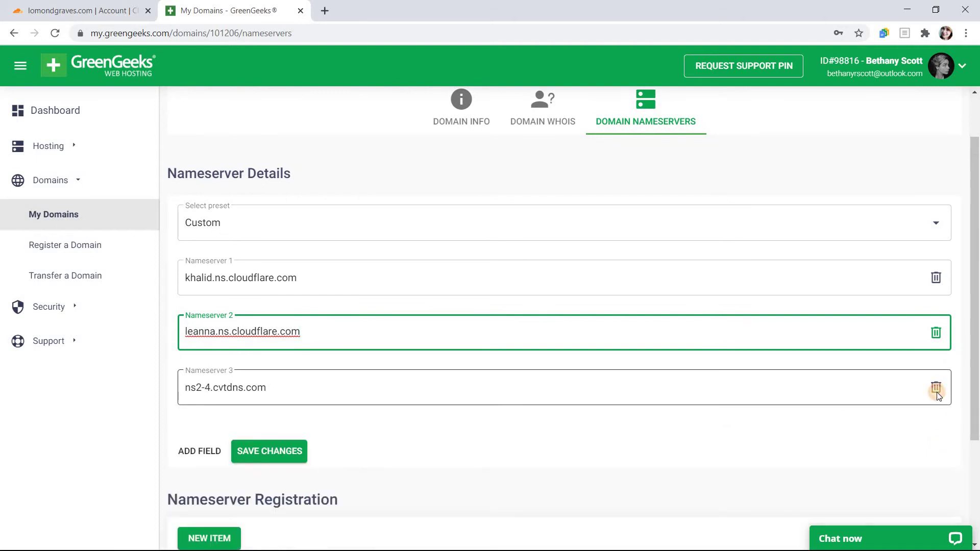
click(937, 390)
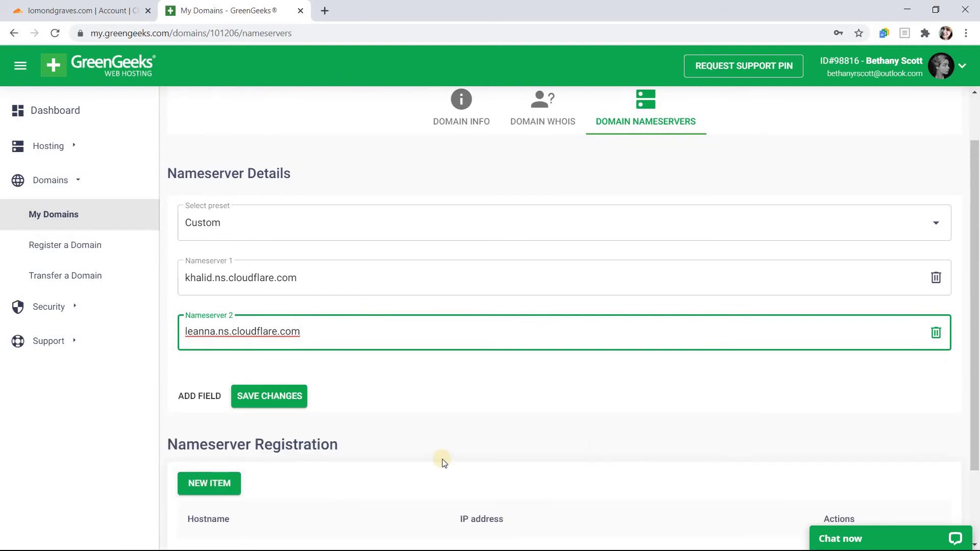
click(282, 401)
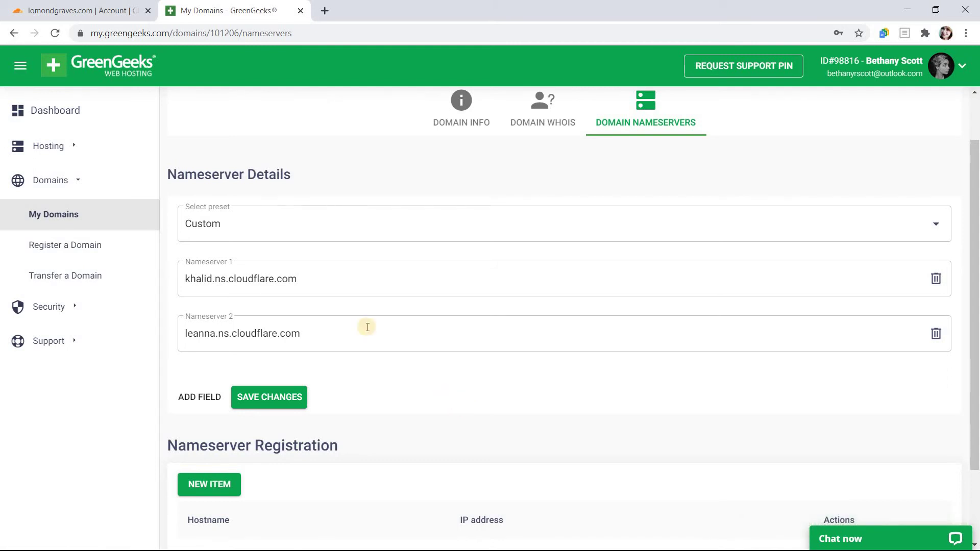
click(123, 9)
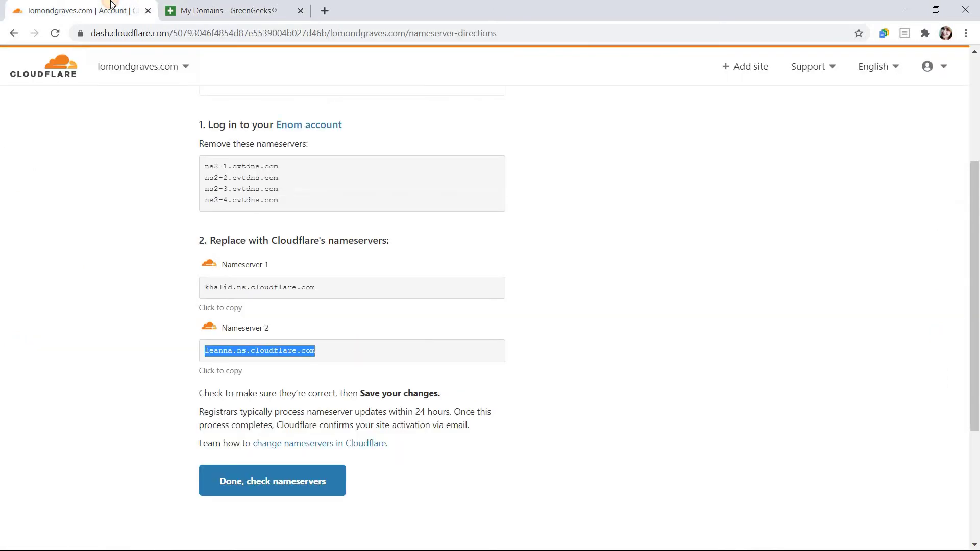
- Request Cloudflare's nameserver check, bringing up the 'Domain transfer complete!' overview
click(294, 484)
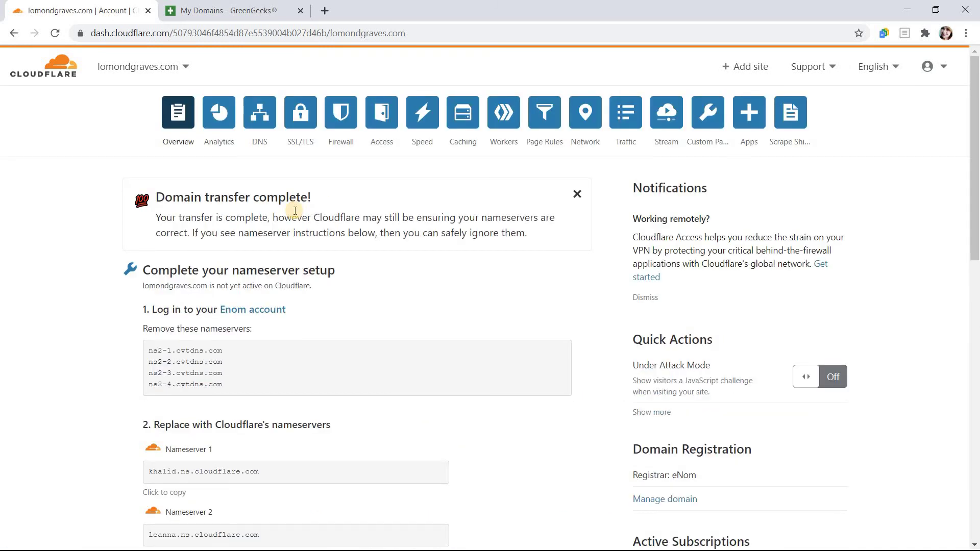
- Review the www CNAME record pointing to custom.convertri.com and save it as Proxied
click(256, 128)
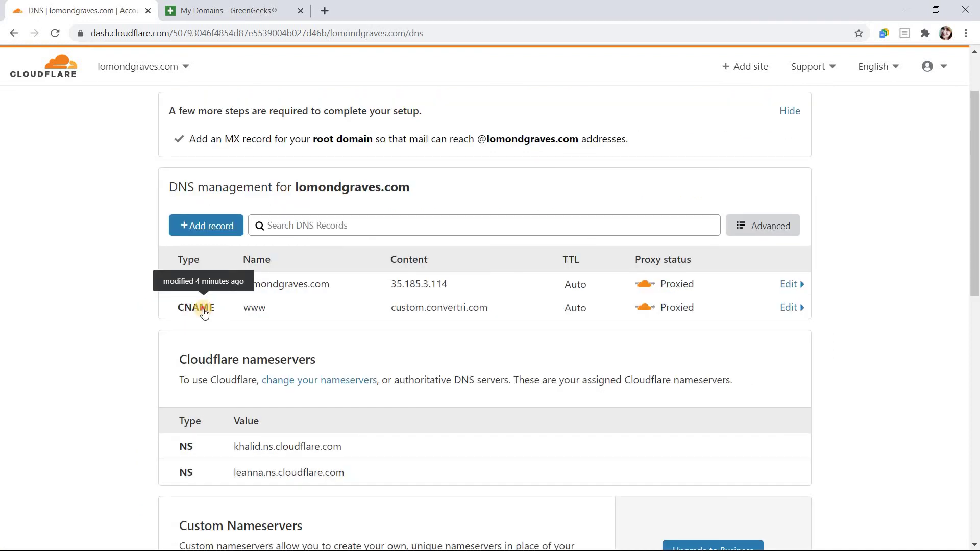
click(205, 313)
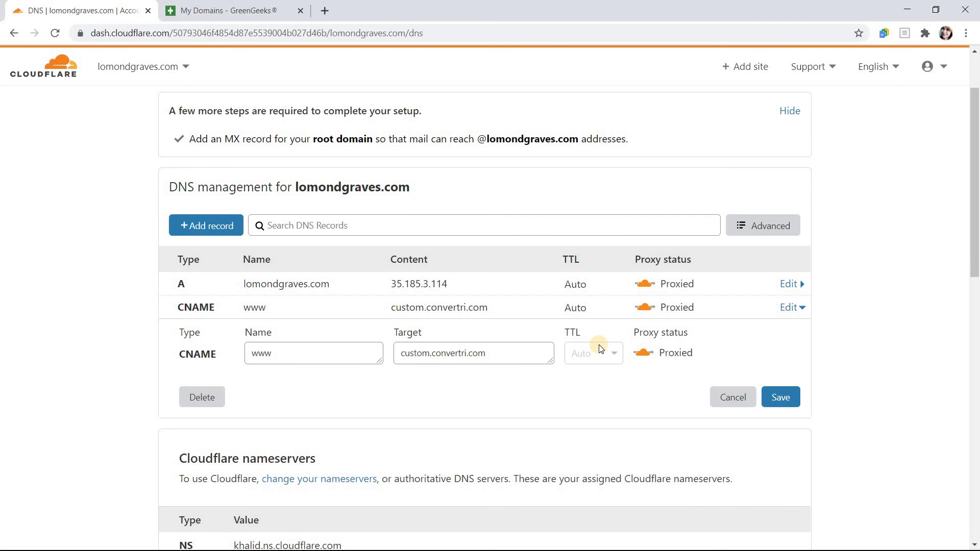
click(777, 401)
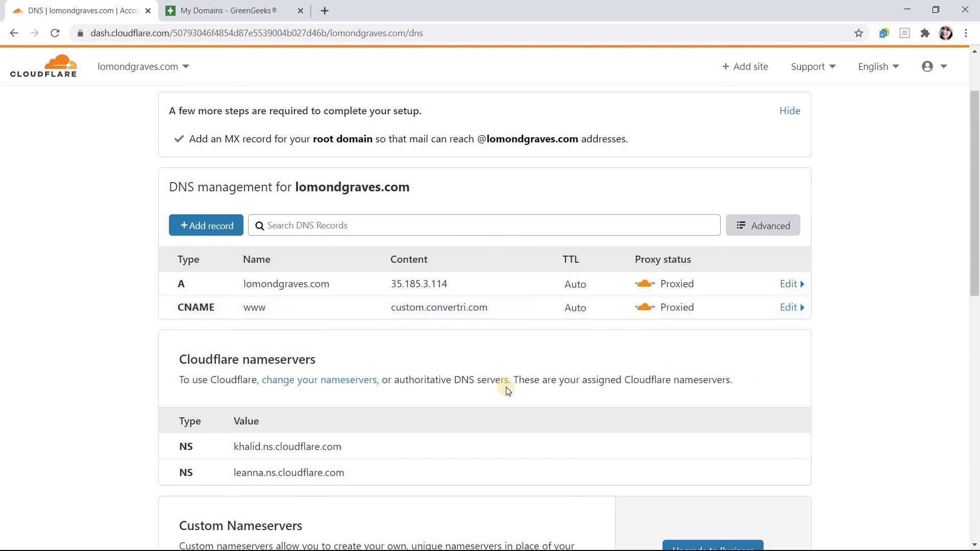
scroll(503, 390, up, 2)
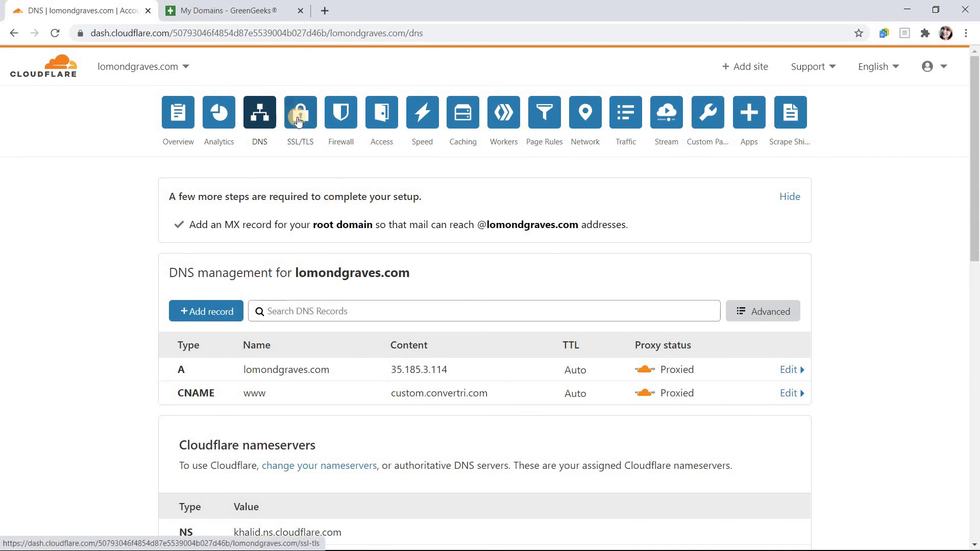
- Open the SSL/TLS Overview for lomondgraves.com and keep the encryption mode on Flexible
click(299, 120)
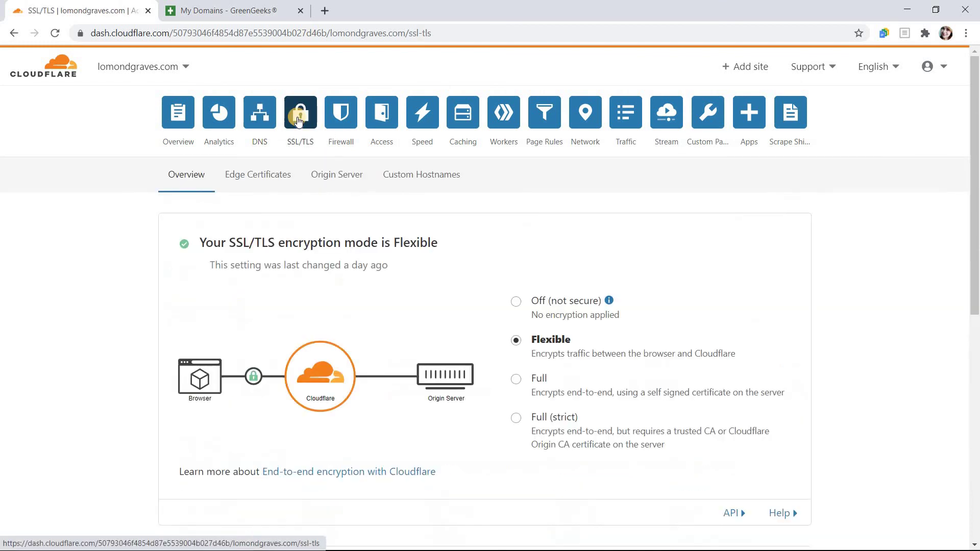
click(517, 340)
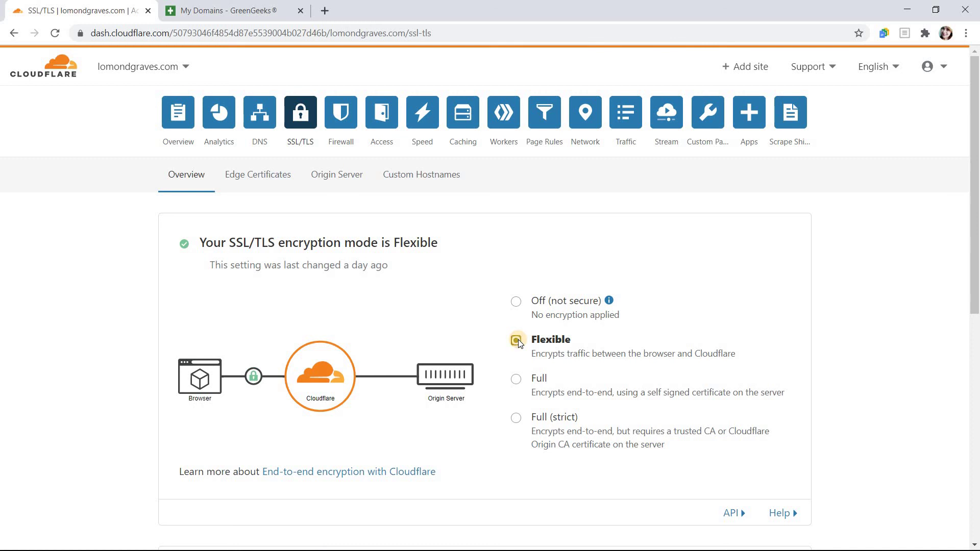
scroll(519, 339, down, 1)
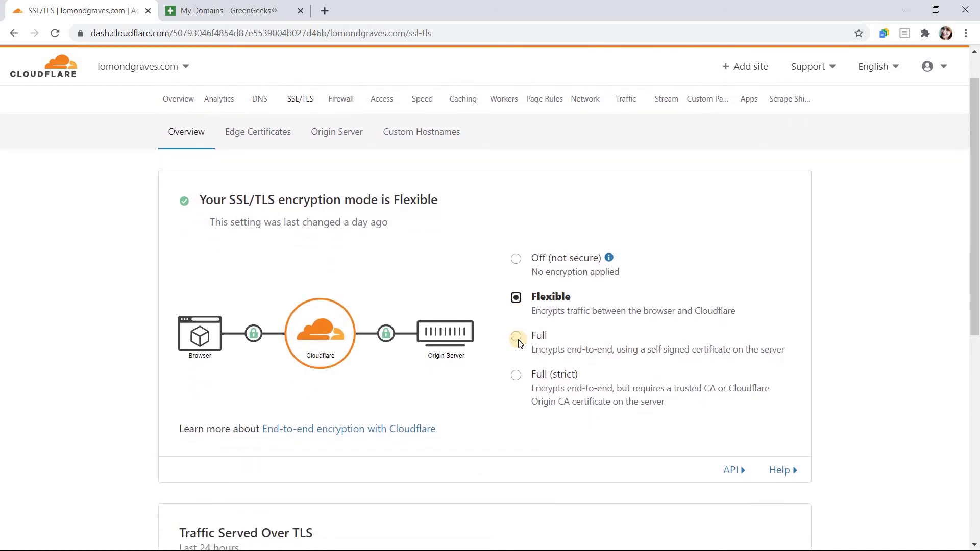